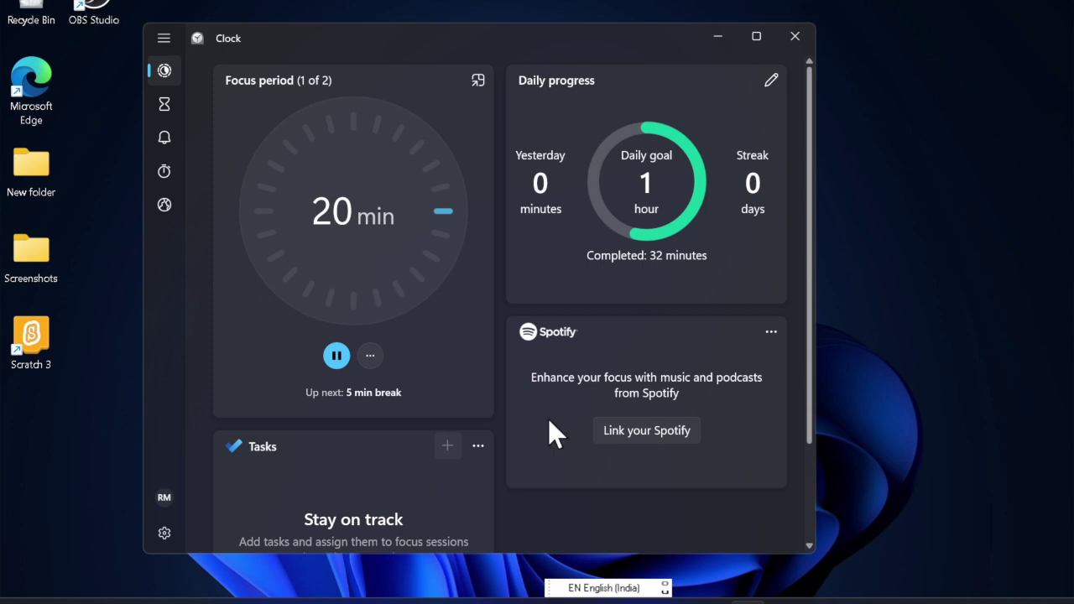
Step: Pause the Clock focus timer, then resume it
scroll(579, 448, "down", 3)
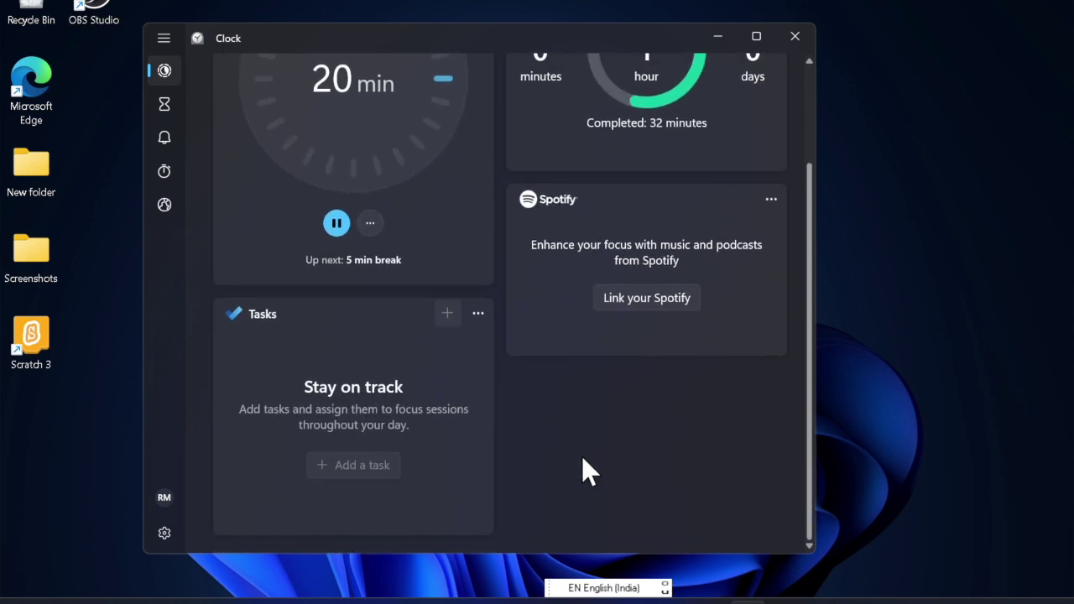
scroll(582, 456, "up", 3)
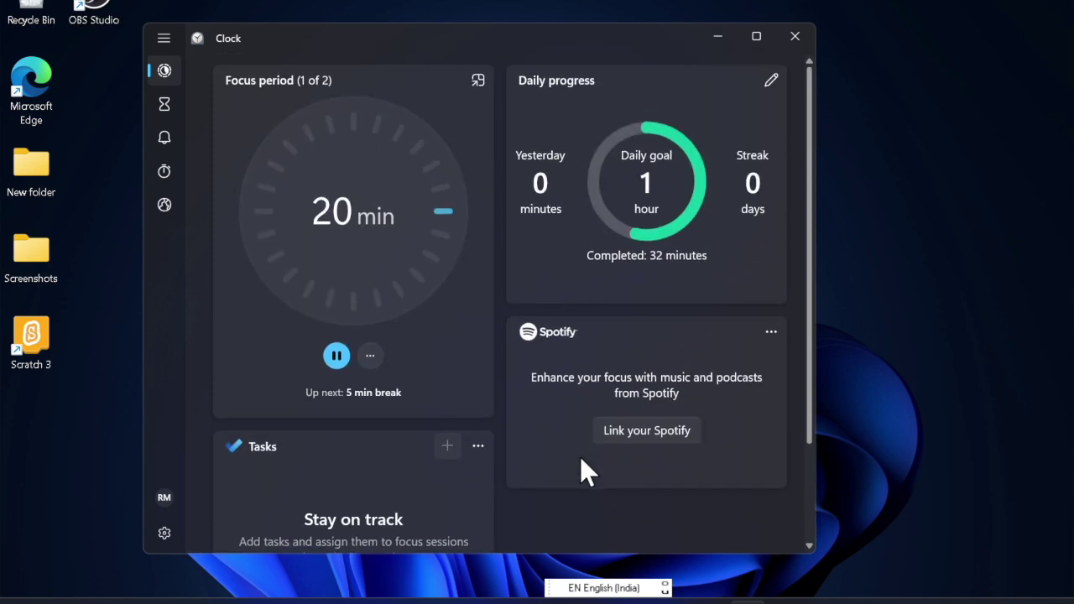
left_click(337, 353)
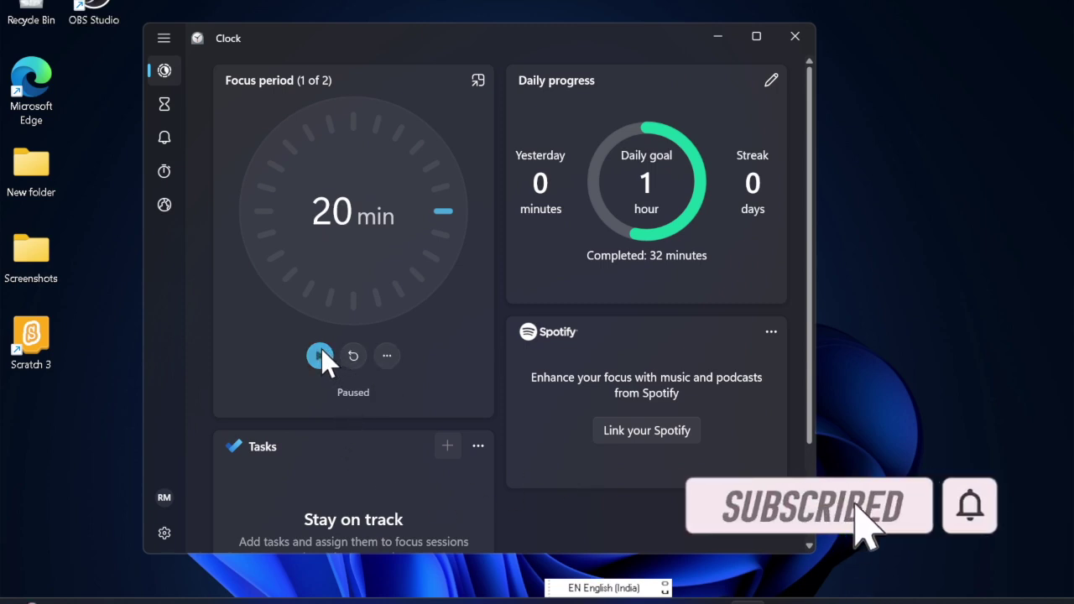
left_click(321, 352)
Step: Open the daily goal editor, cancel it without changes, and close Clock
scroll(391, 480, "down", 2)
scroll(391, 480, "up", 1)
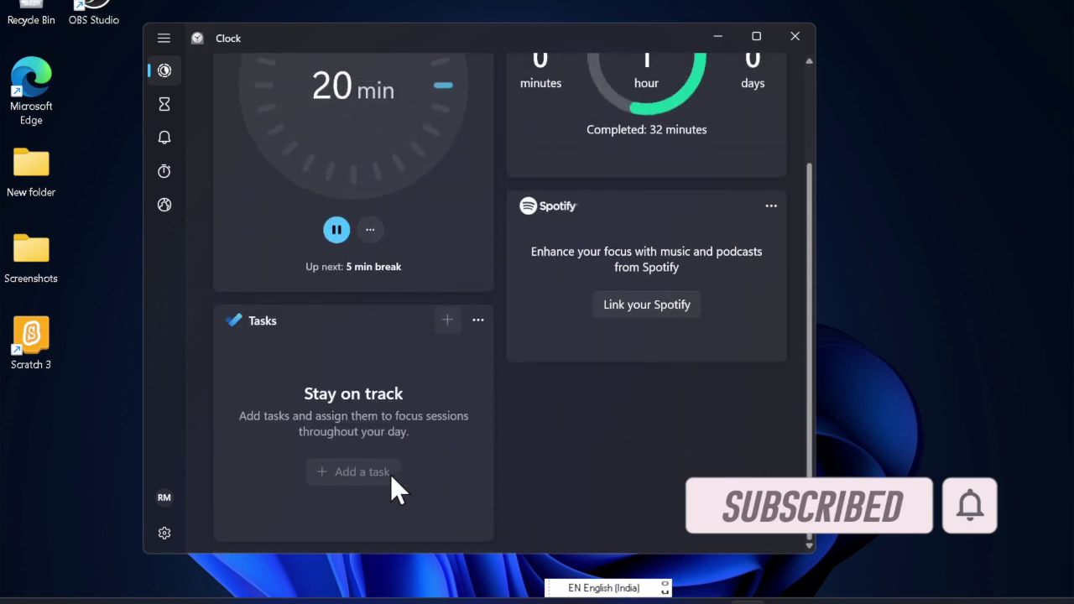
scroll(391, 477, "up", 1)
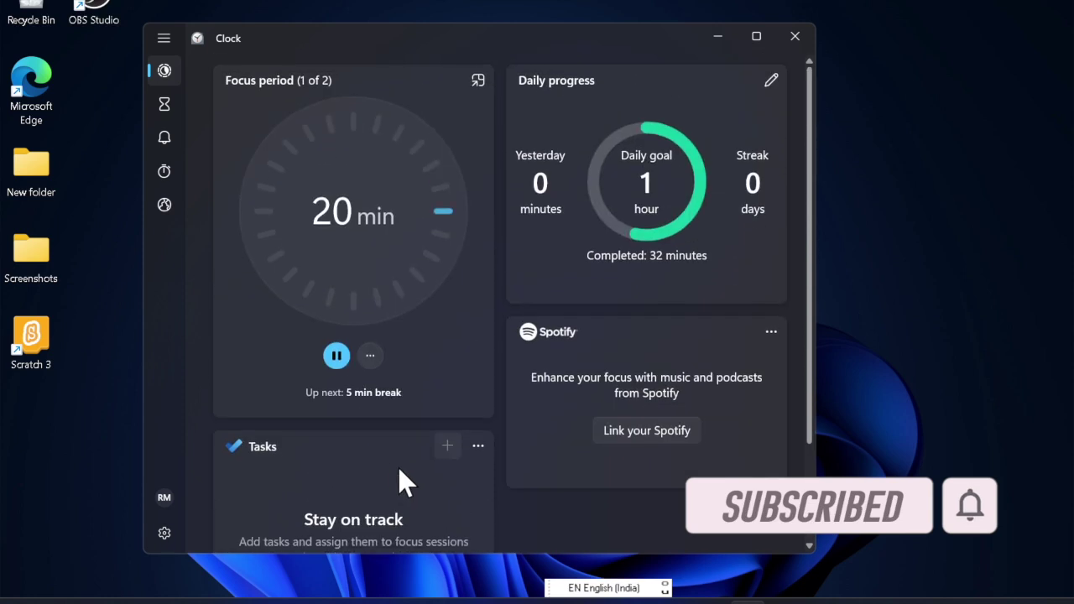
left_click(770, 79)
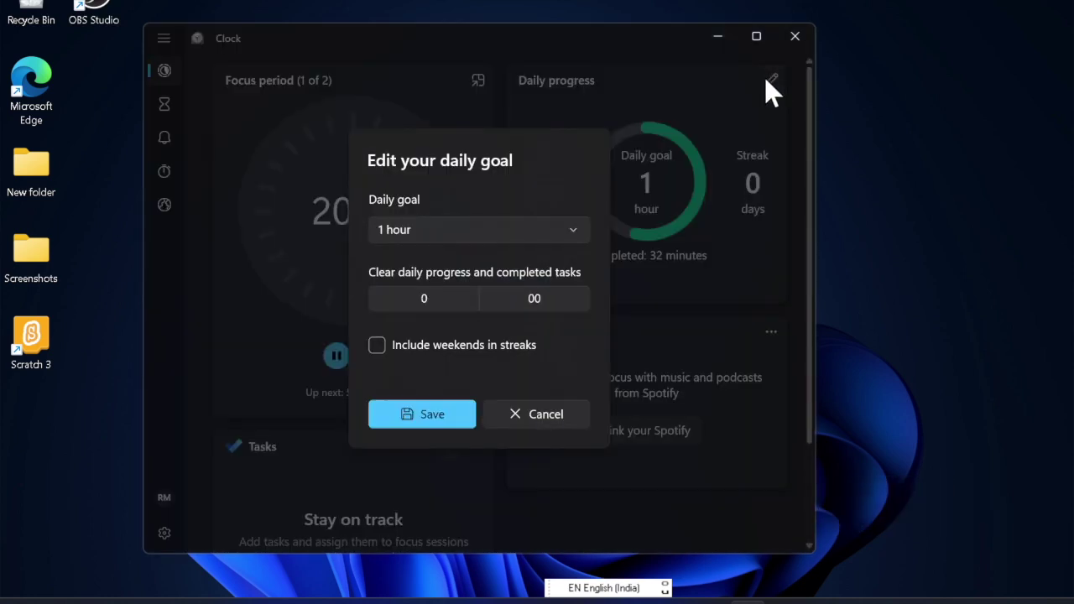
left_click(546, 415)
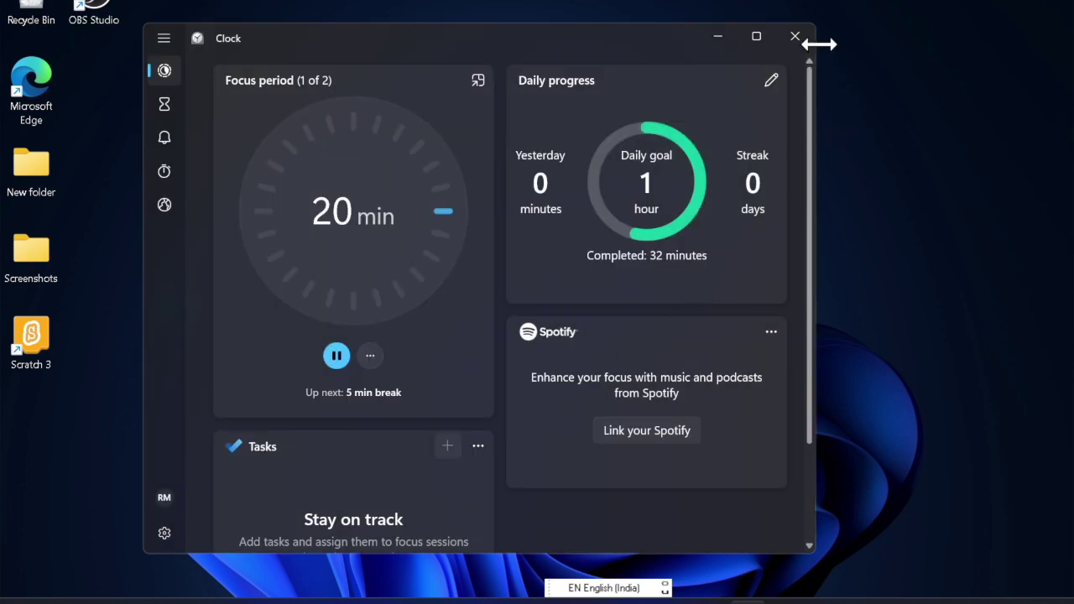
left_click(803, 32)
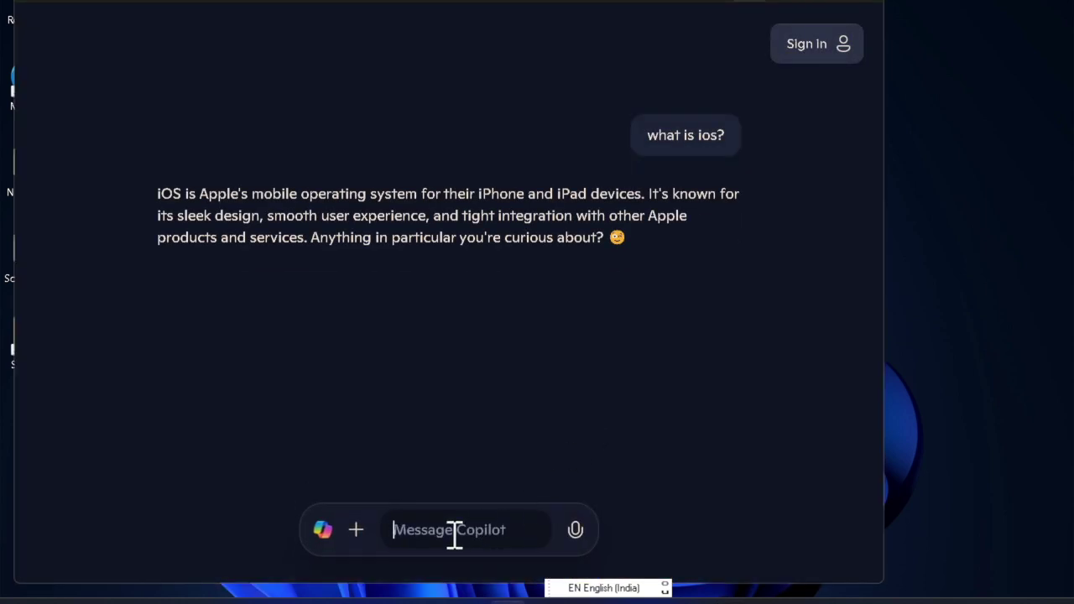
Step: Ask Copilot 'what is iPhone', then request 'write an essay about education'
type("what")
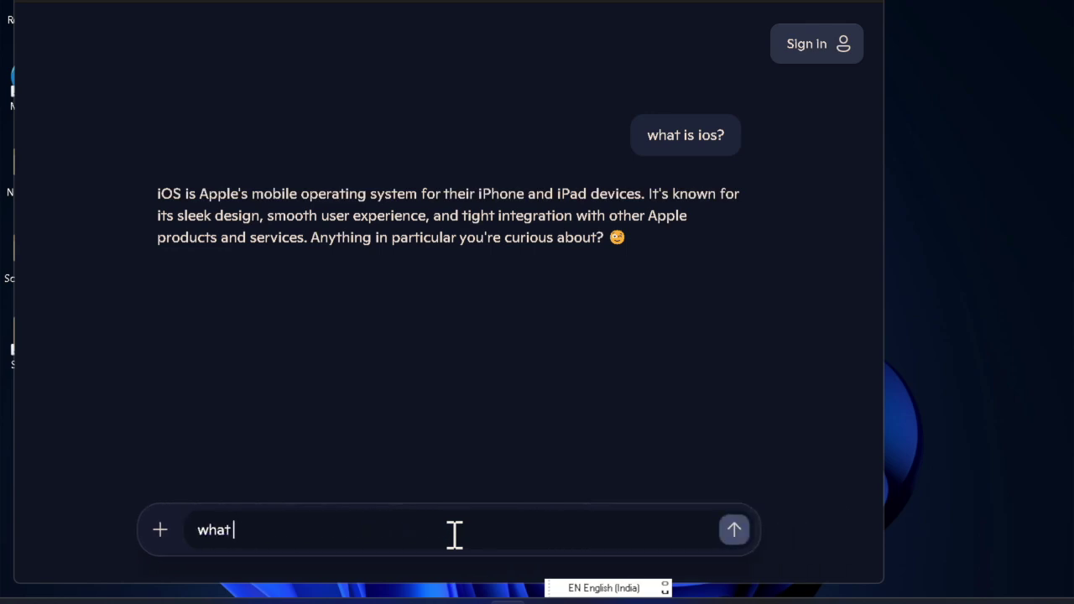
type(" is iPhone")
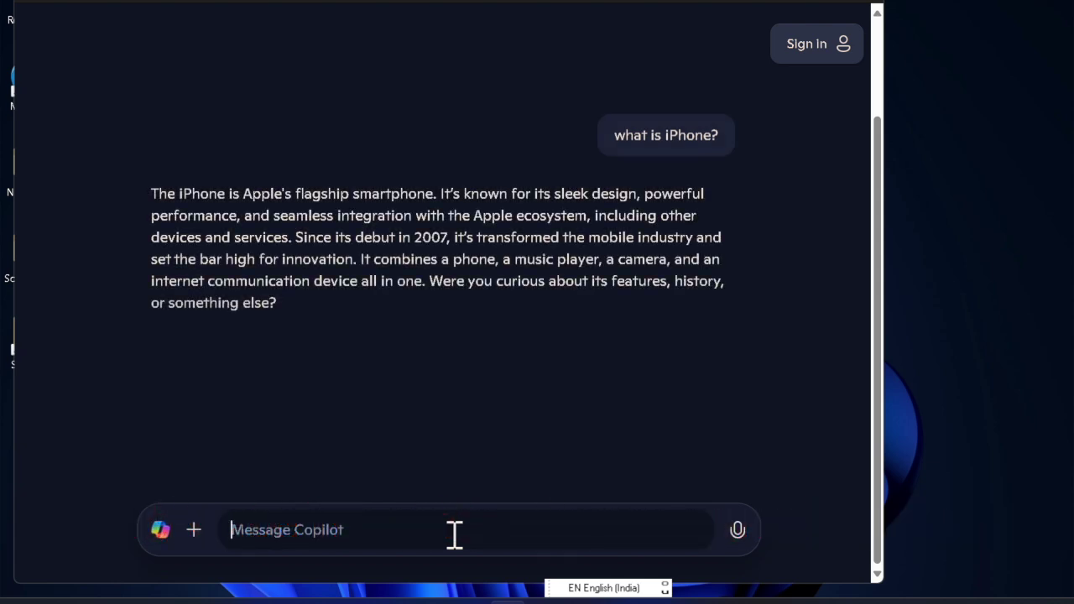
type("w")
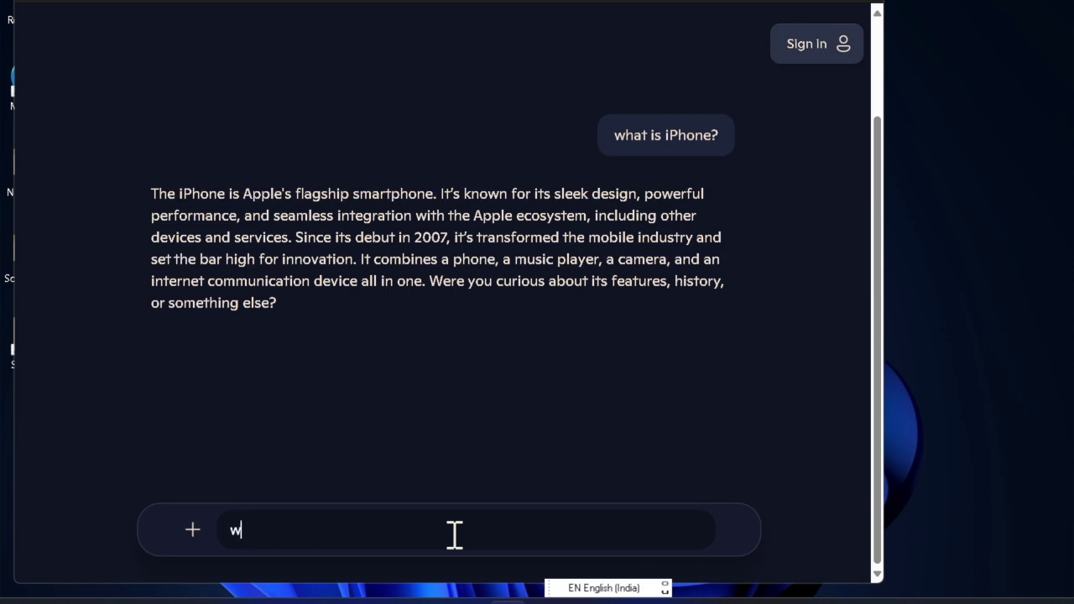
type("rite an")
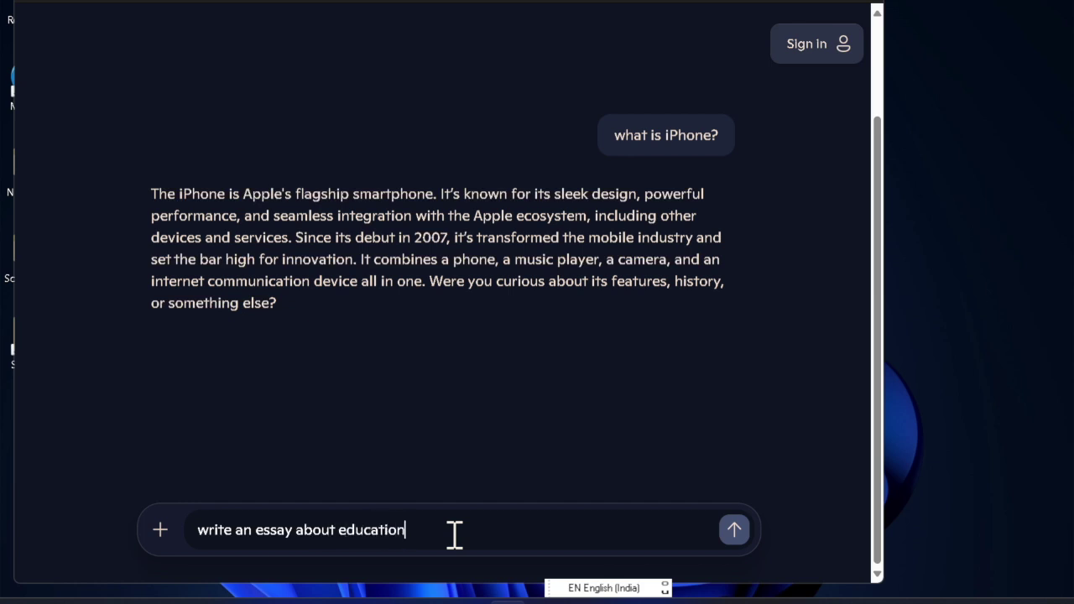
type("essay about education")
key("Return")
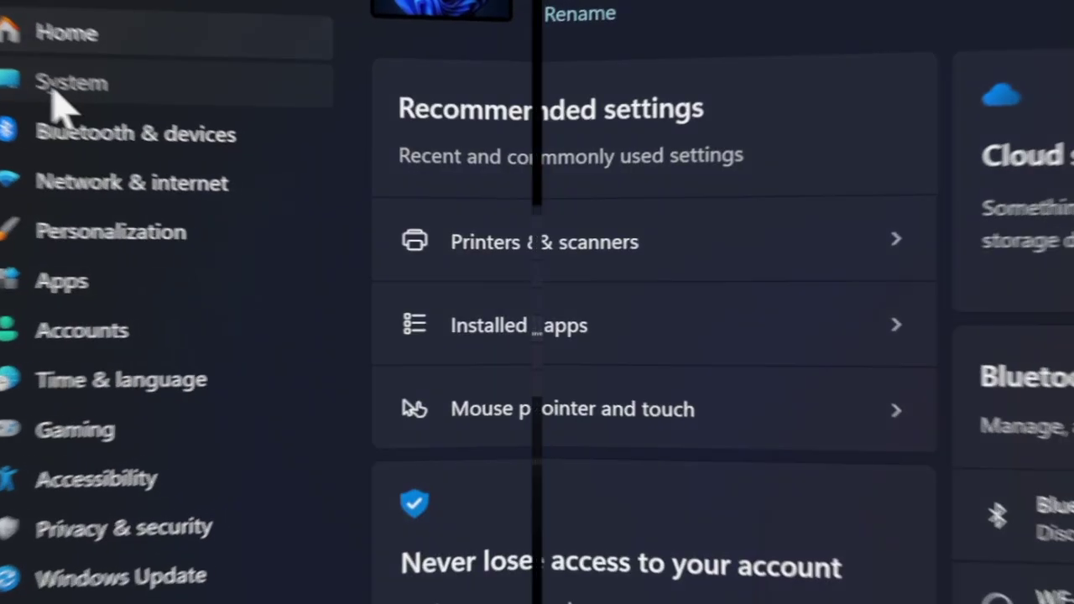
Step: Go to System > Power & battery and expand the Plugged in power mode dropdown
left_click(80, 97)
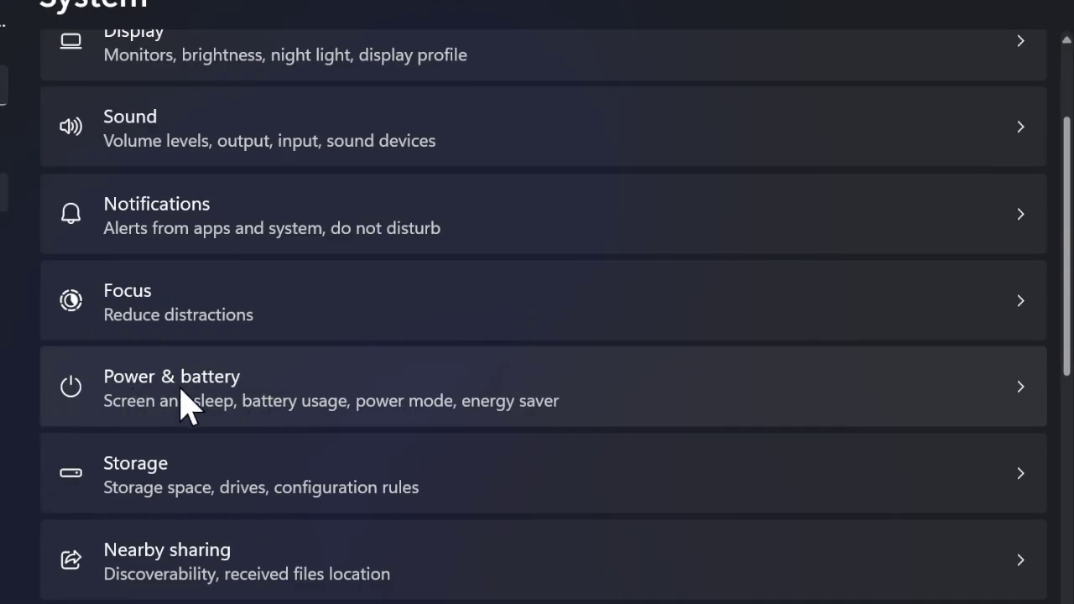
left_click(142, 399)
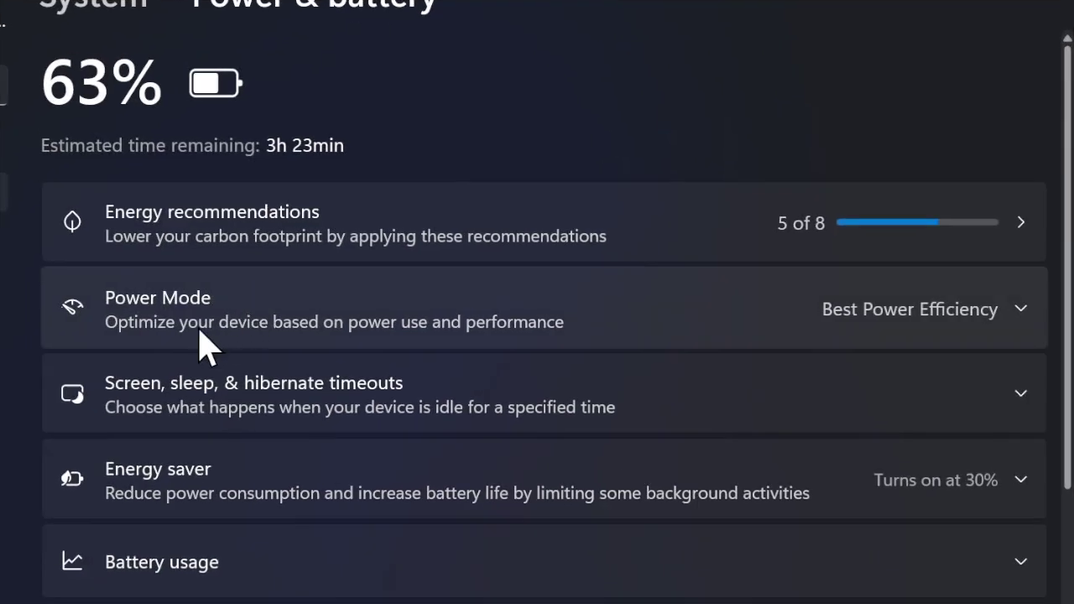
left_click(182, 274)
left_click(881, 380)
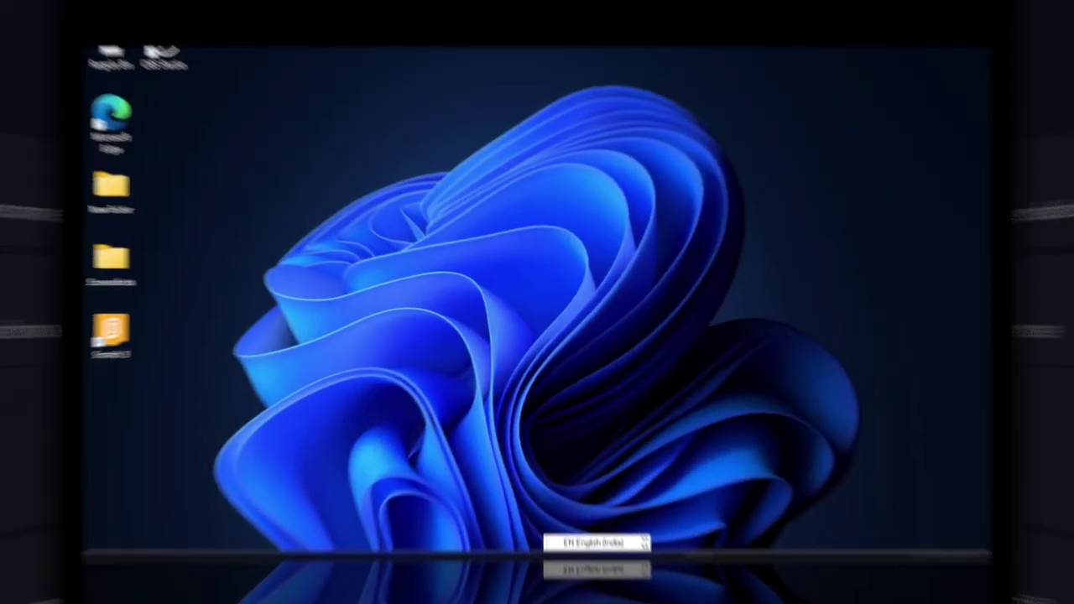
Step: End the running focus session from the notification and calendar panel
key("super+n")
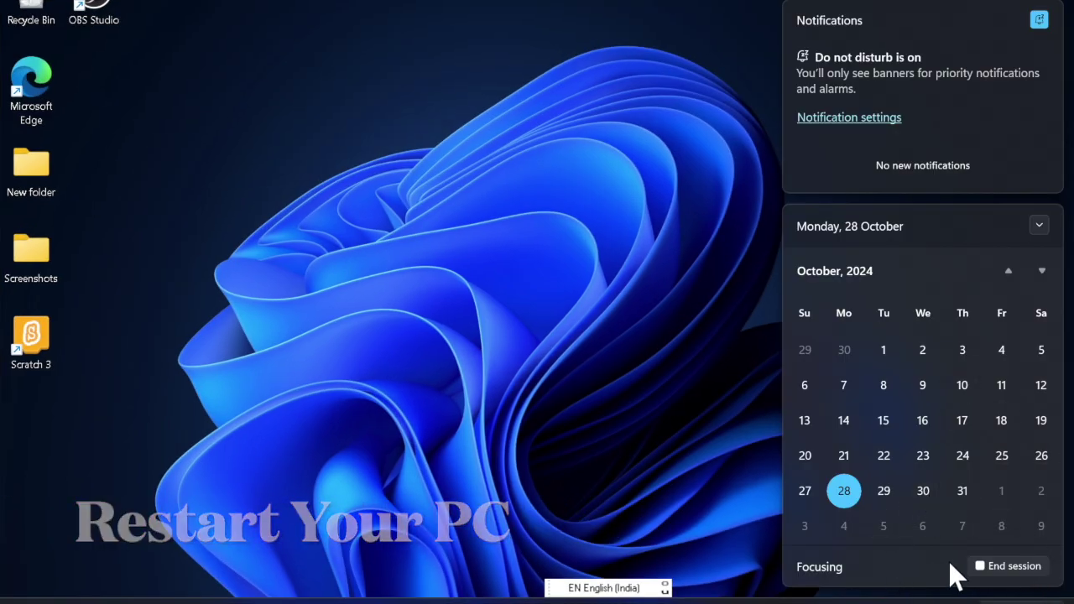
left_click(998, 562)
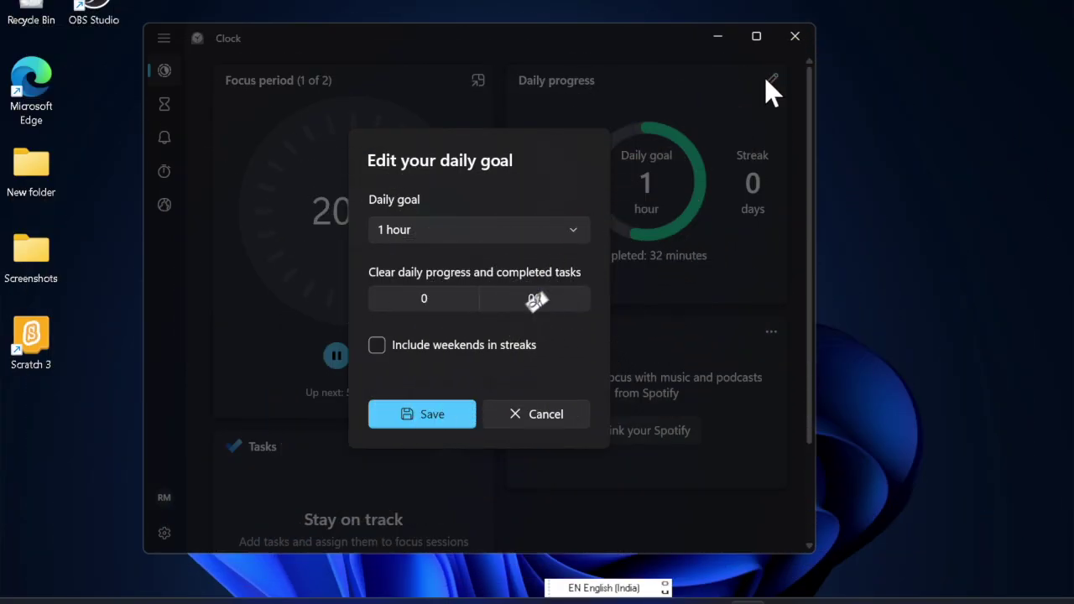
Step: Cancel the daily goal editor, keeping the 1 hour goal, and close Clock
left_click(547, 408)
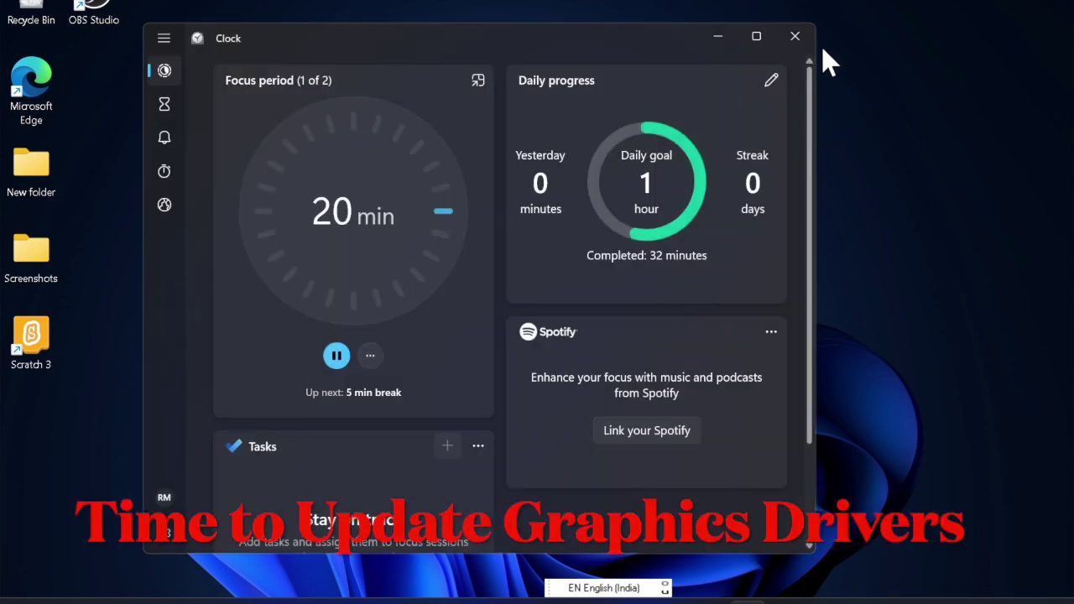
left_click(794, 37)
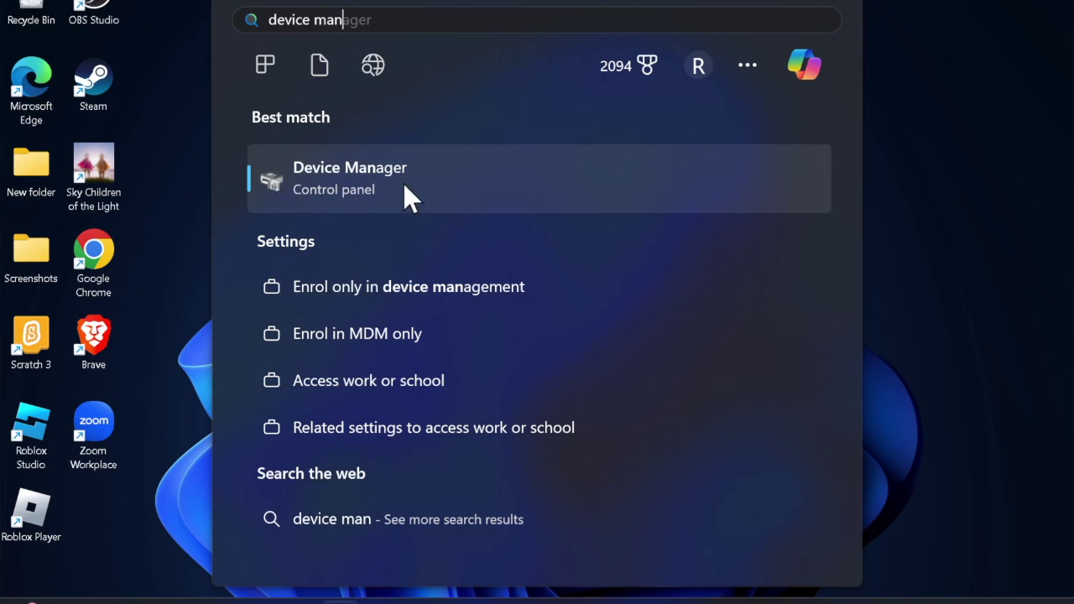
Step: Search automatically for a newer Intel Iris Xe Graphics driver, then type 'what is iPhone?' into Copilot
left_click(283, 186)
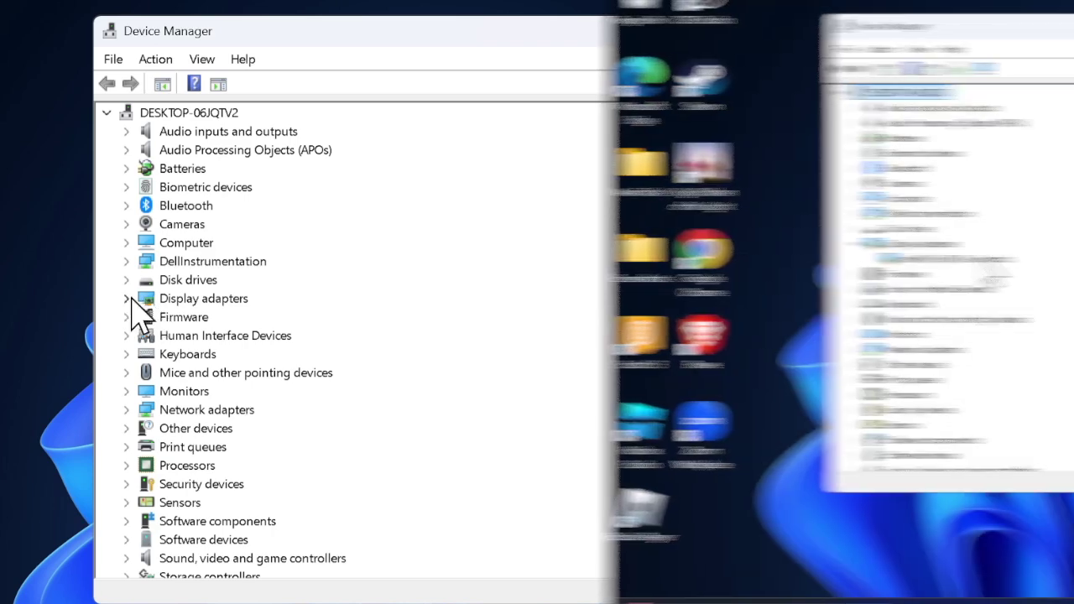
left_click(126, 299)
right_click(297, 322)
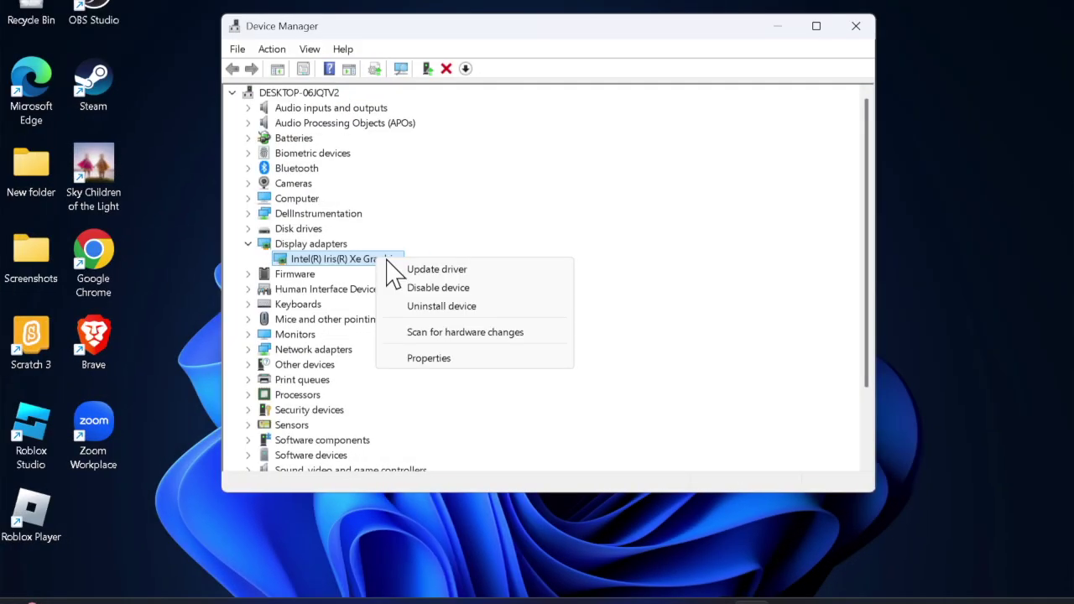
left_click(436, 269)
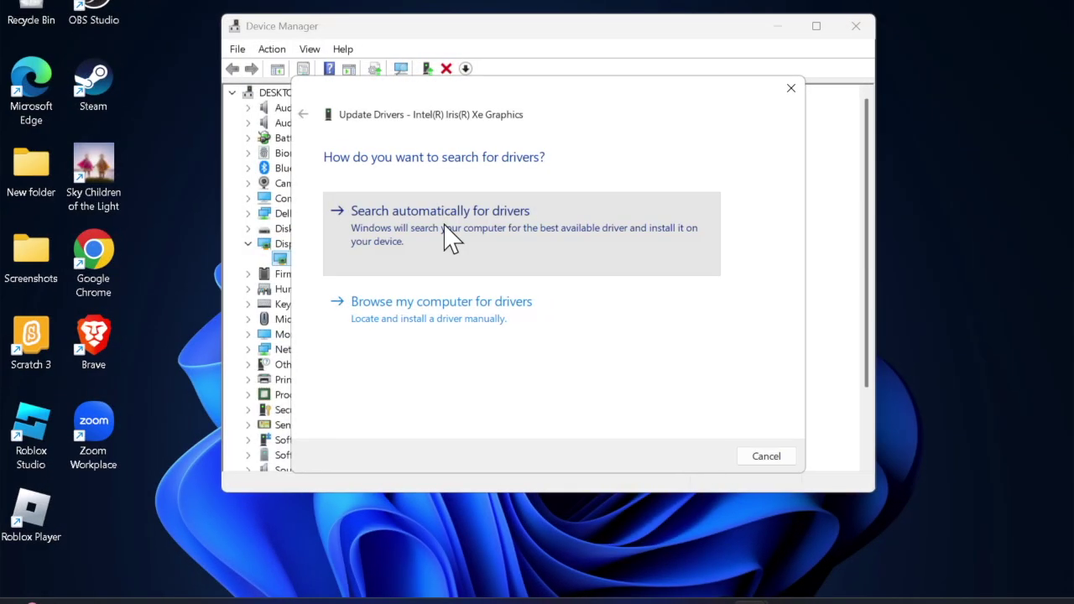
left_click(448, 238)
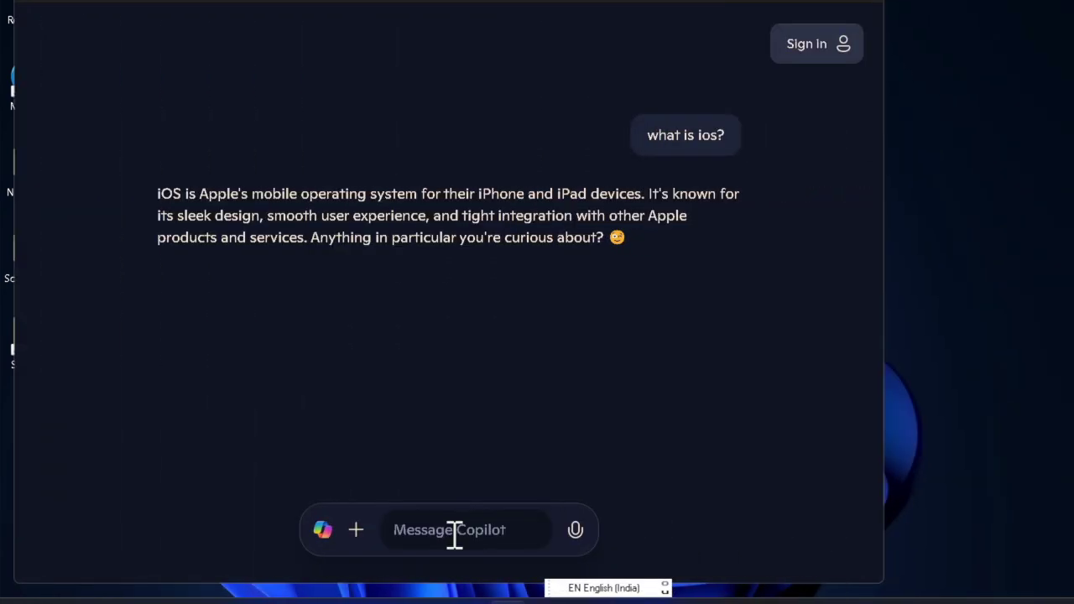
type("what is iPhone")
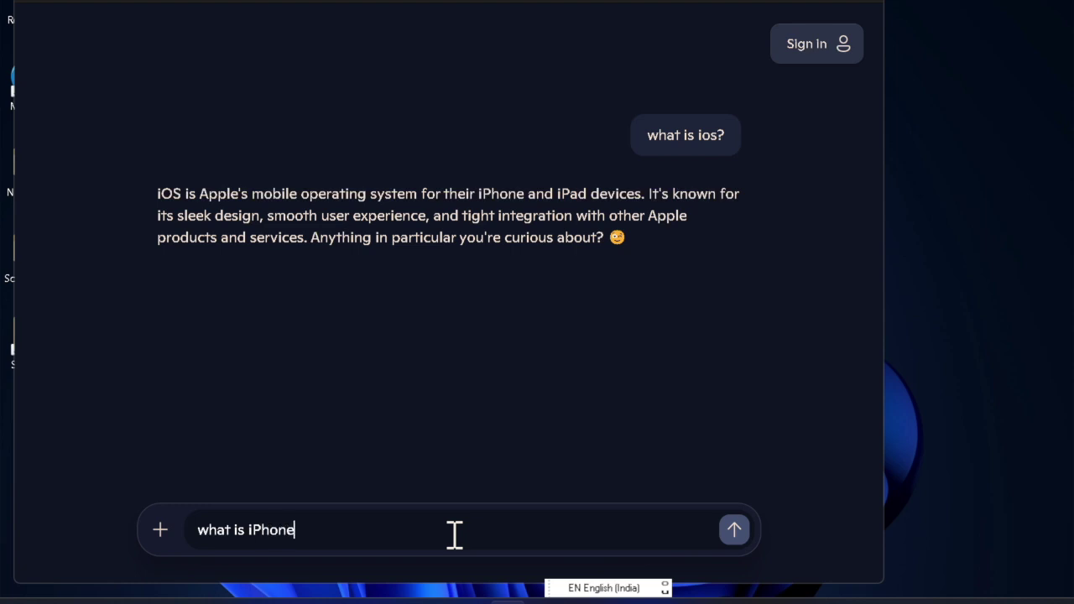
type("?")
Step: Send 'what is iPhone?' to Copilot and start typing the essay request
key("Return")
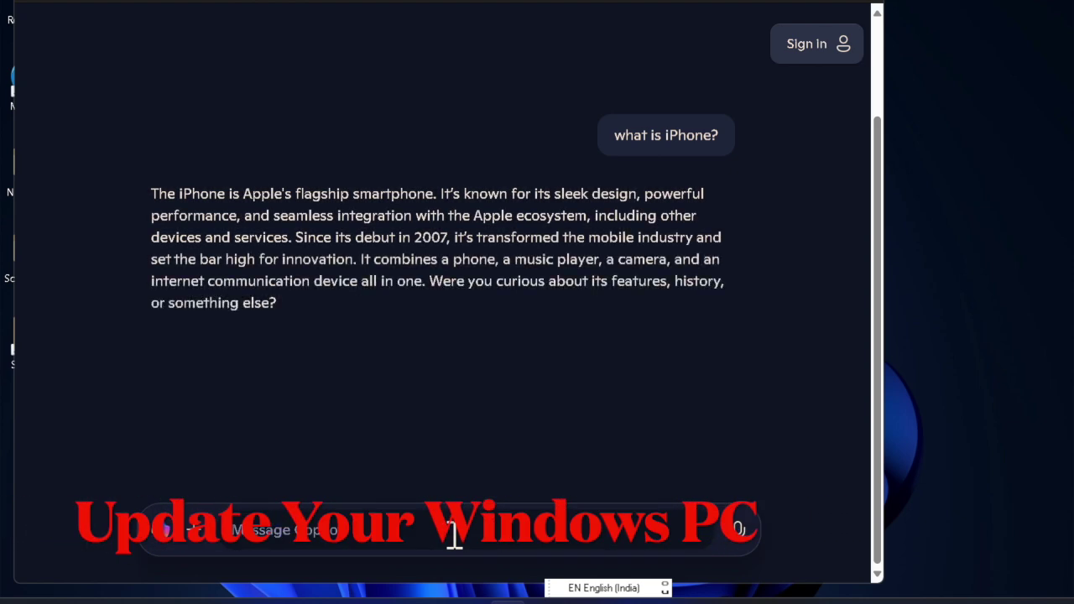
type("wr")
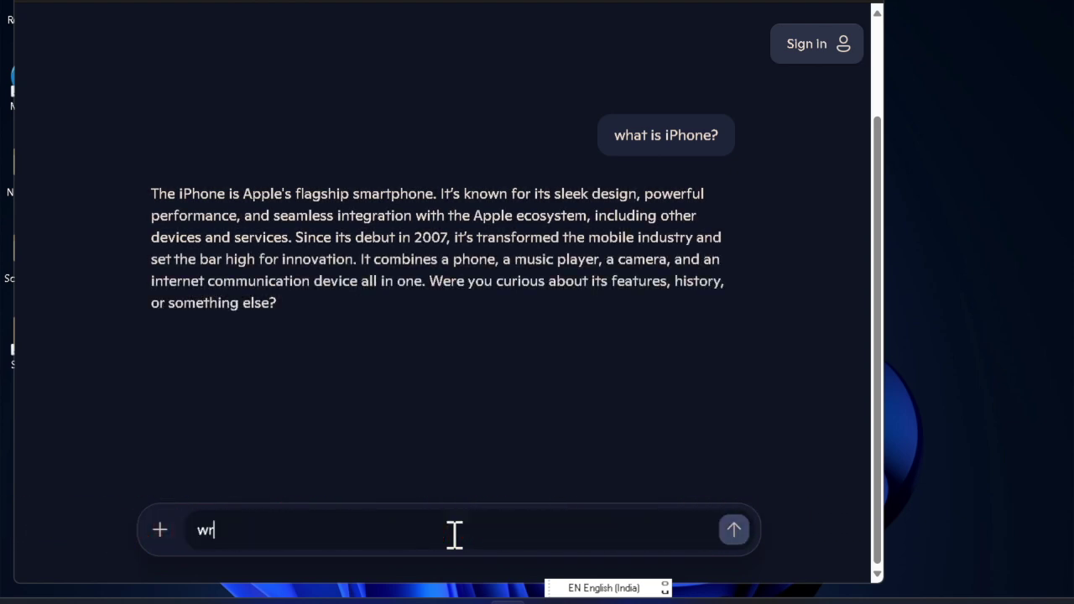
type("ite an essay about")
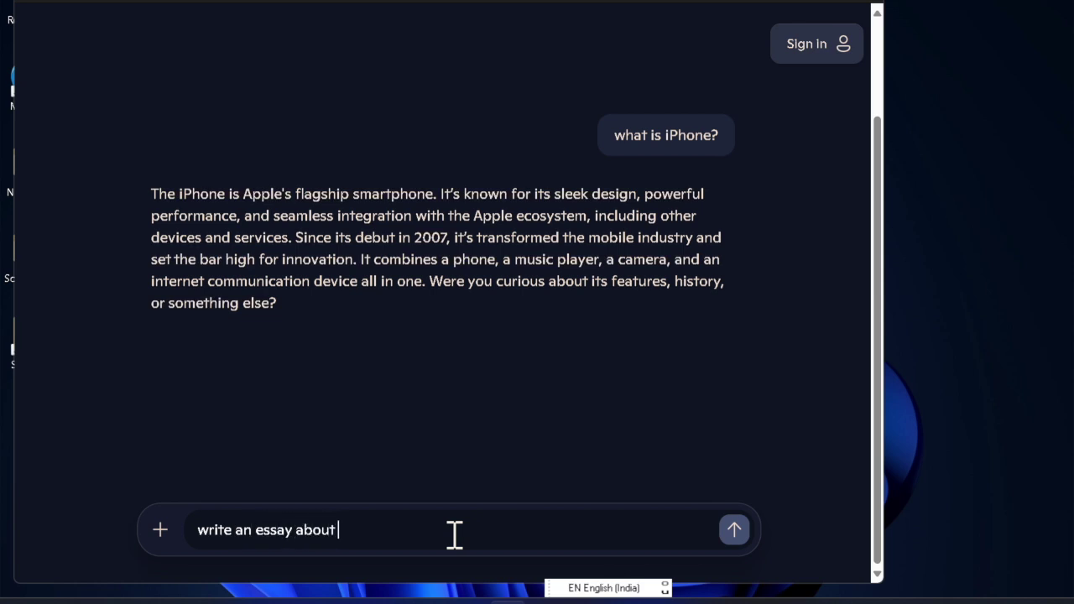
type("educa")
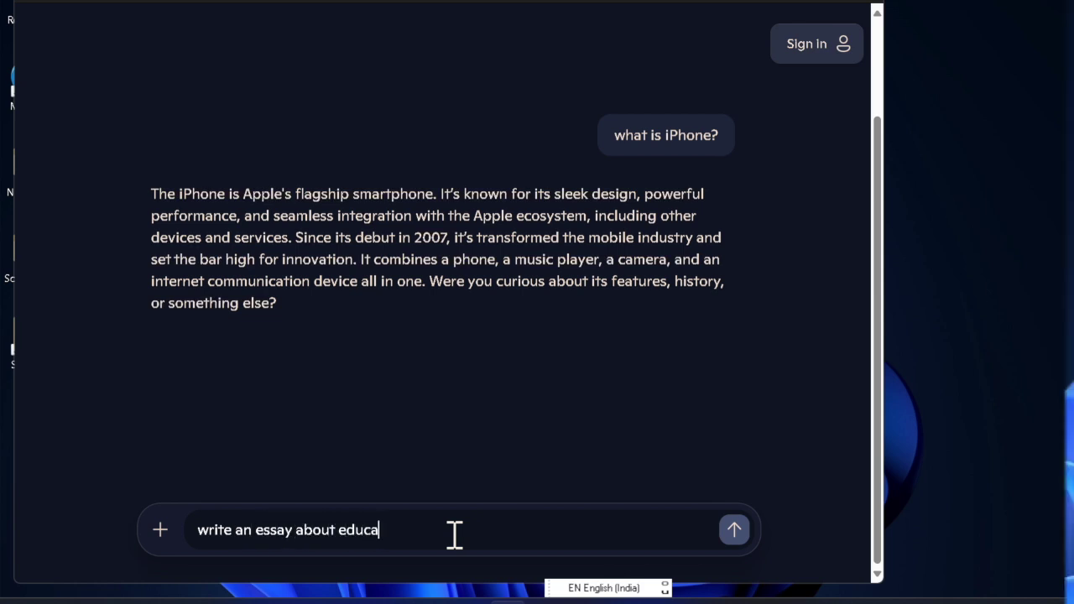
type("t")
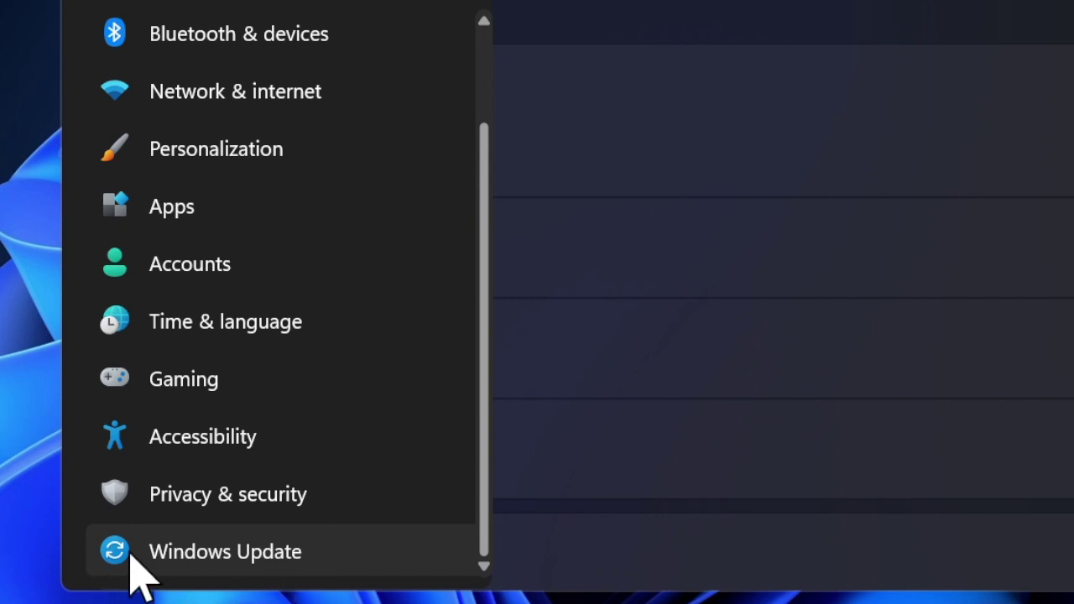
Step: Open the Windows Update page to confirm the PC is up to date
left_click(256, 556)
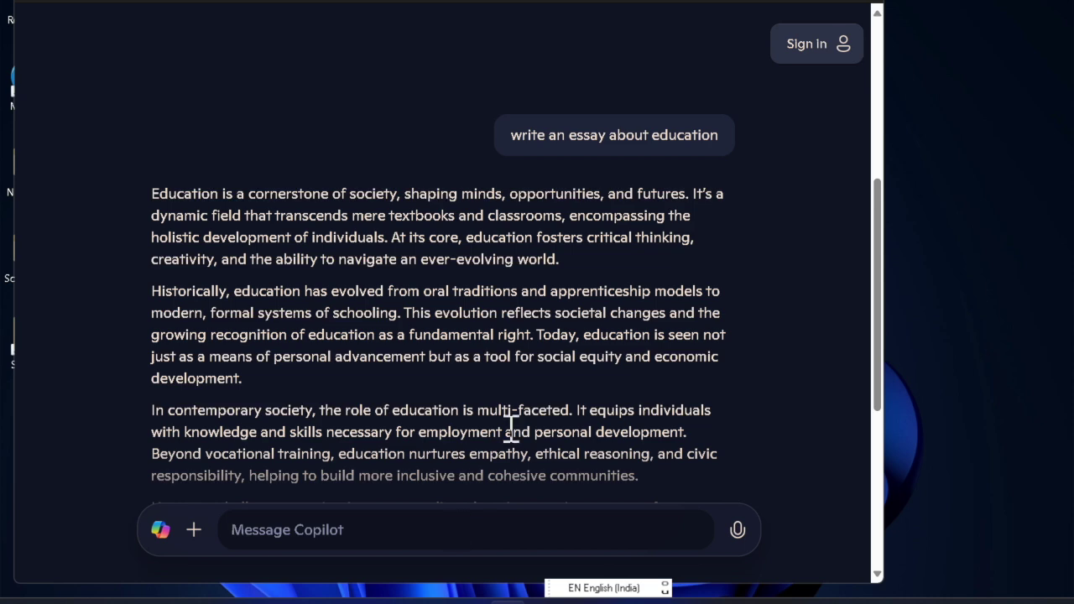
Step: Scroll through the finished education essay, then minimize the Copilot window
scroll(512, 360, "down", 5)
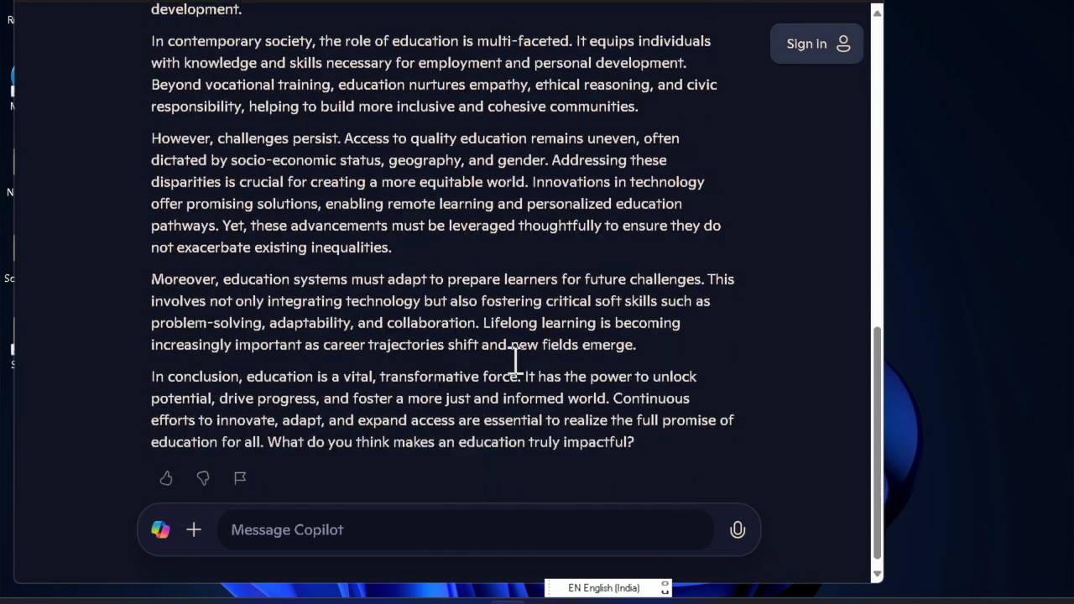
scroll(514, 361, "up", 7)
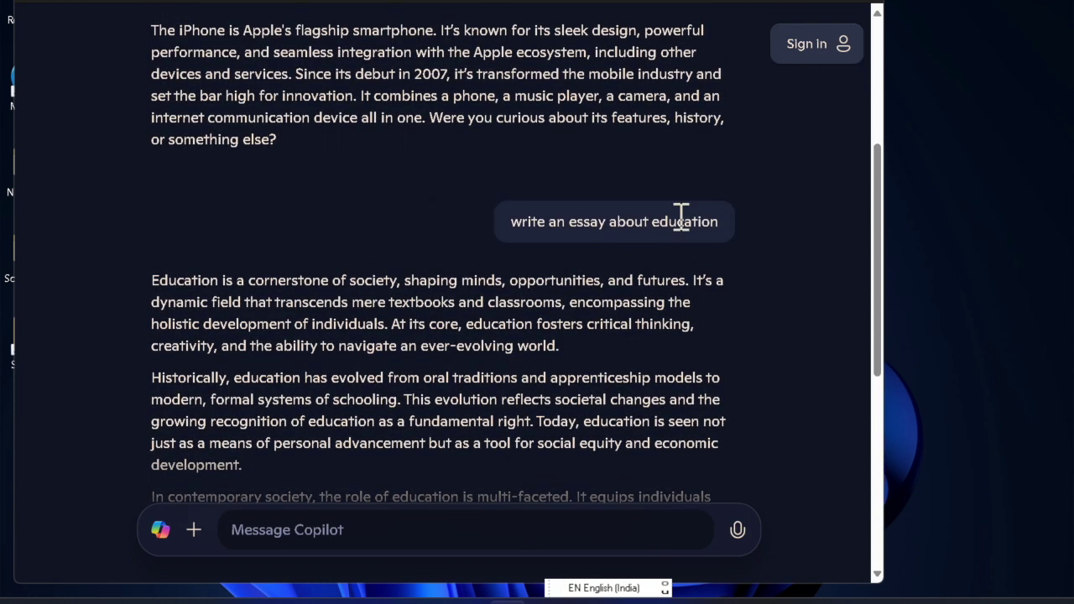
left_click(784, 3)
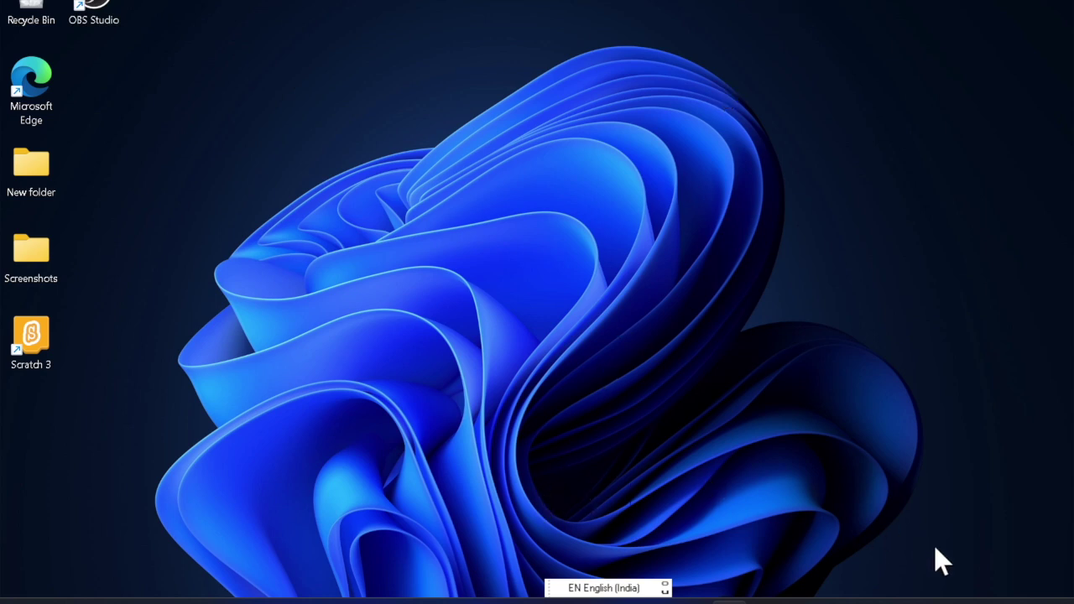
key("super+a")
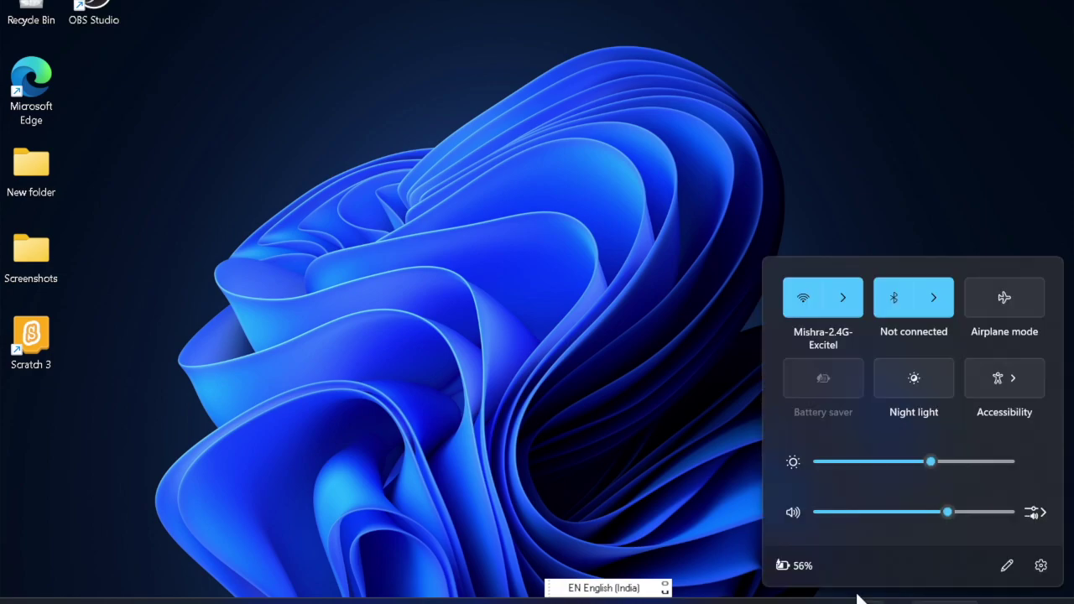
key("super+c")
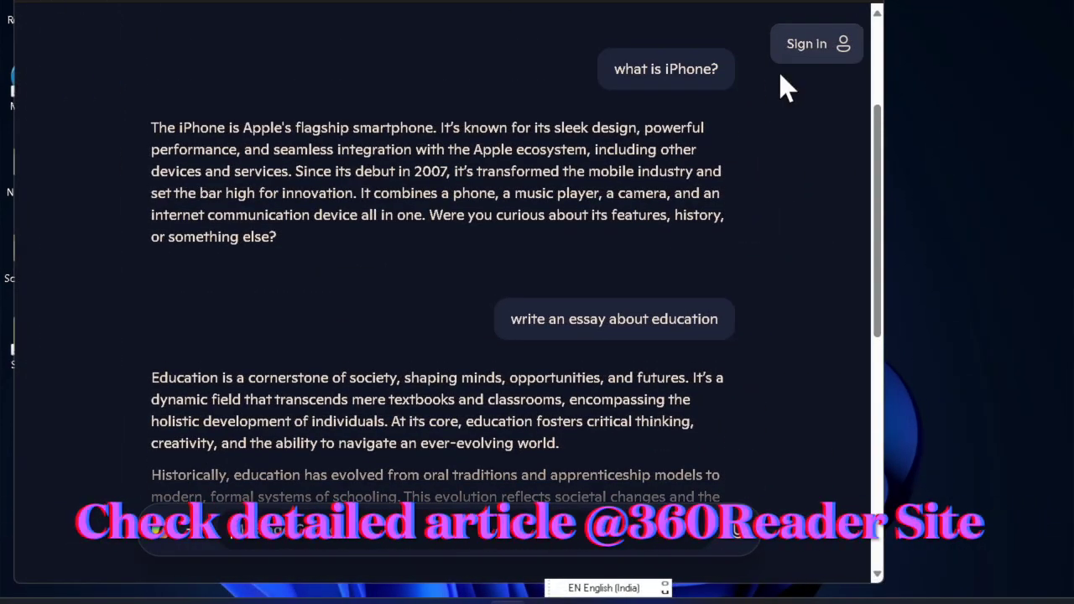
left_click(789, 7)
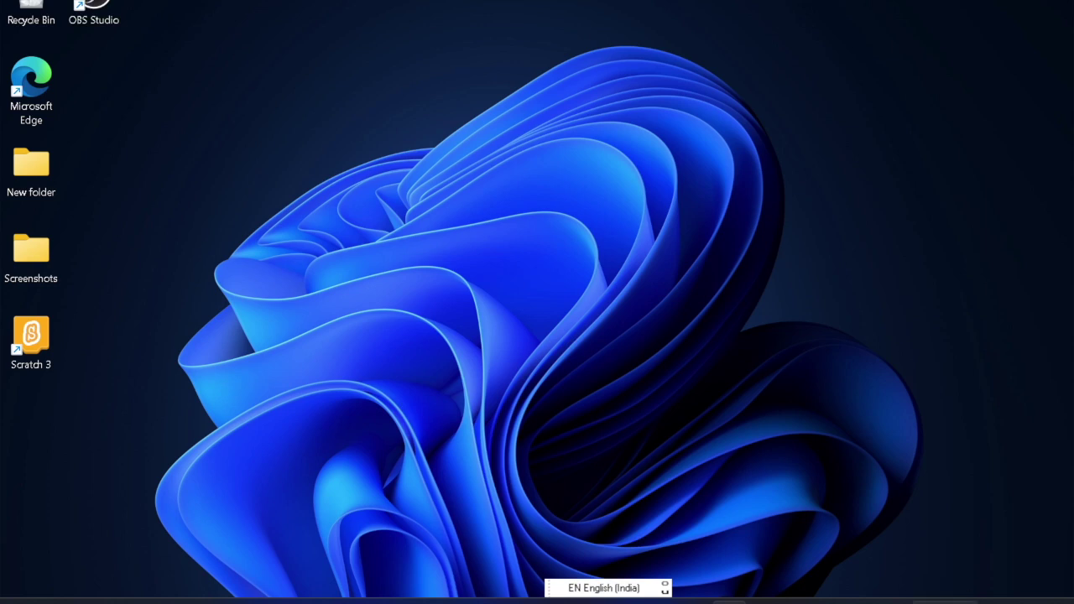
left_click(946, 601)
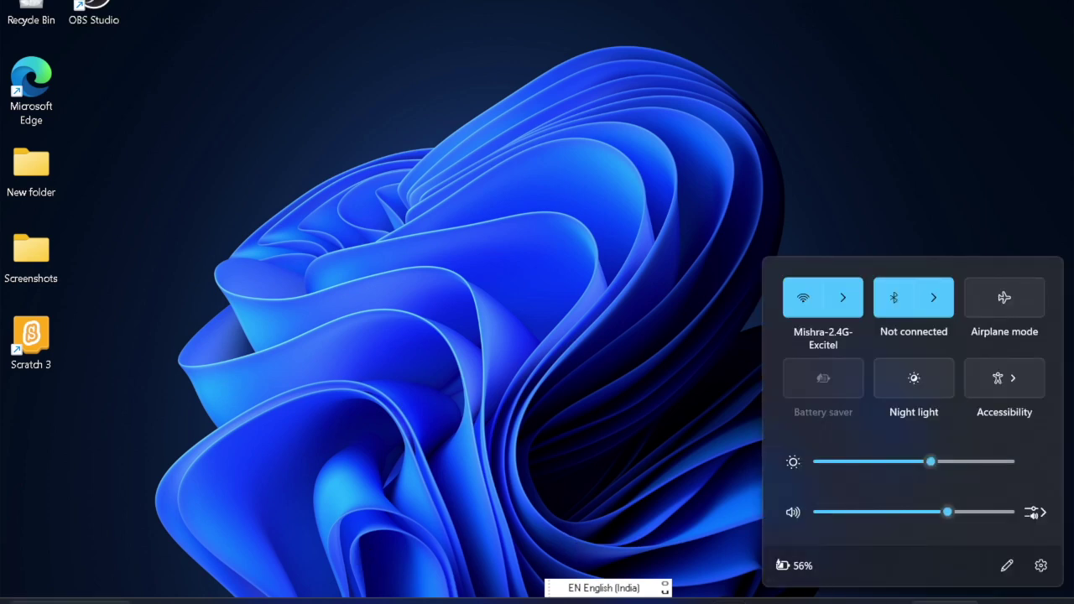
left_click(71, 600)
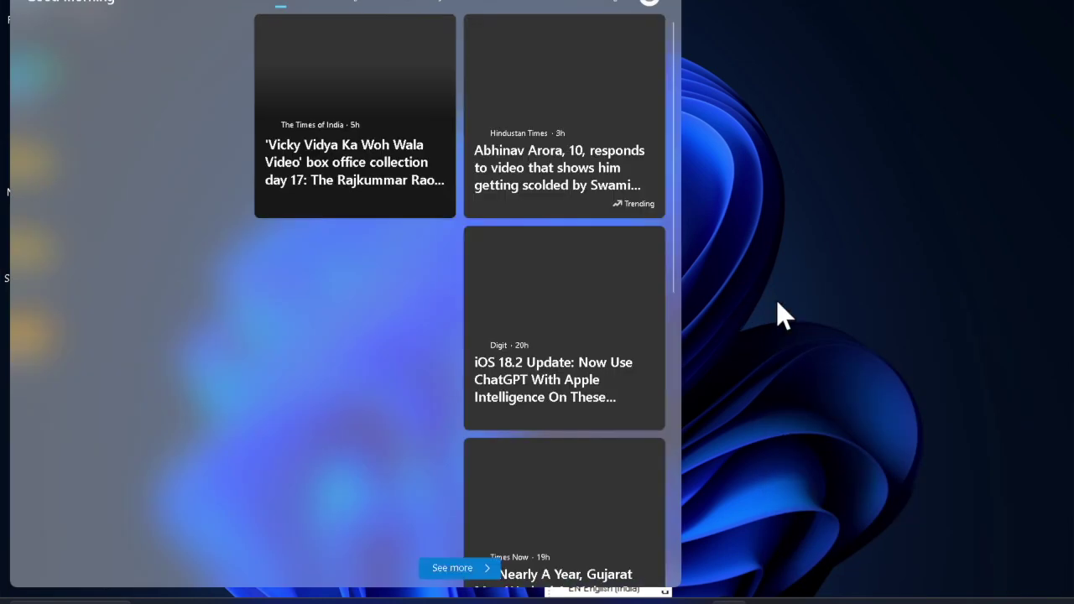
left_click(777, 303)
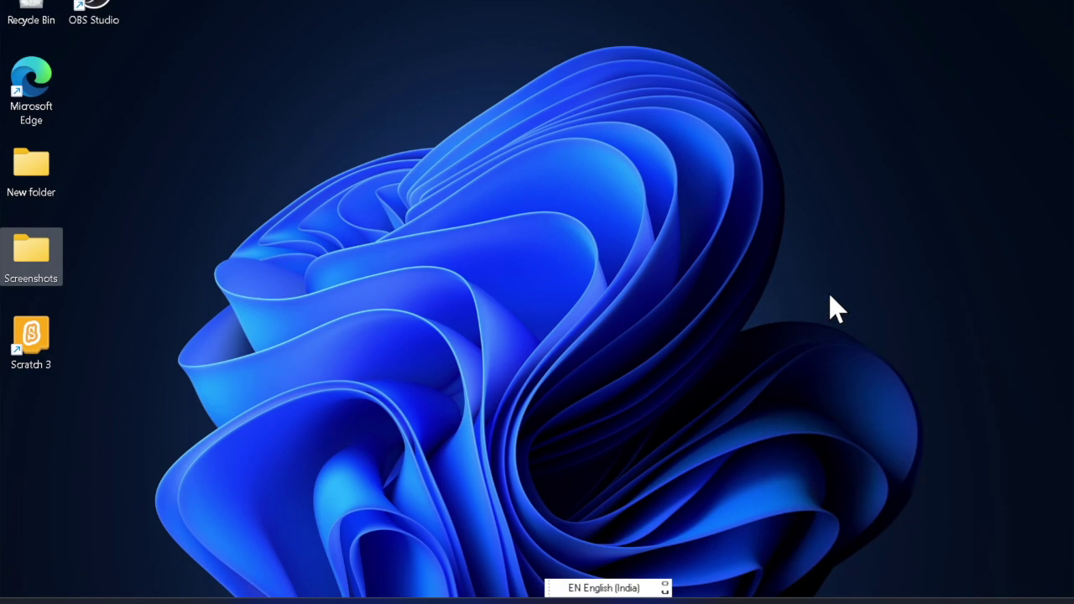